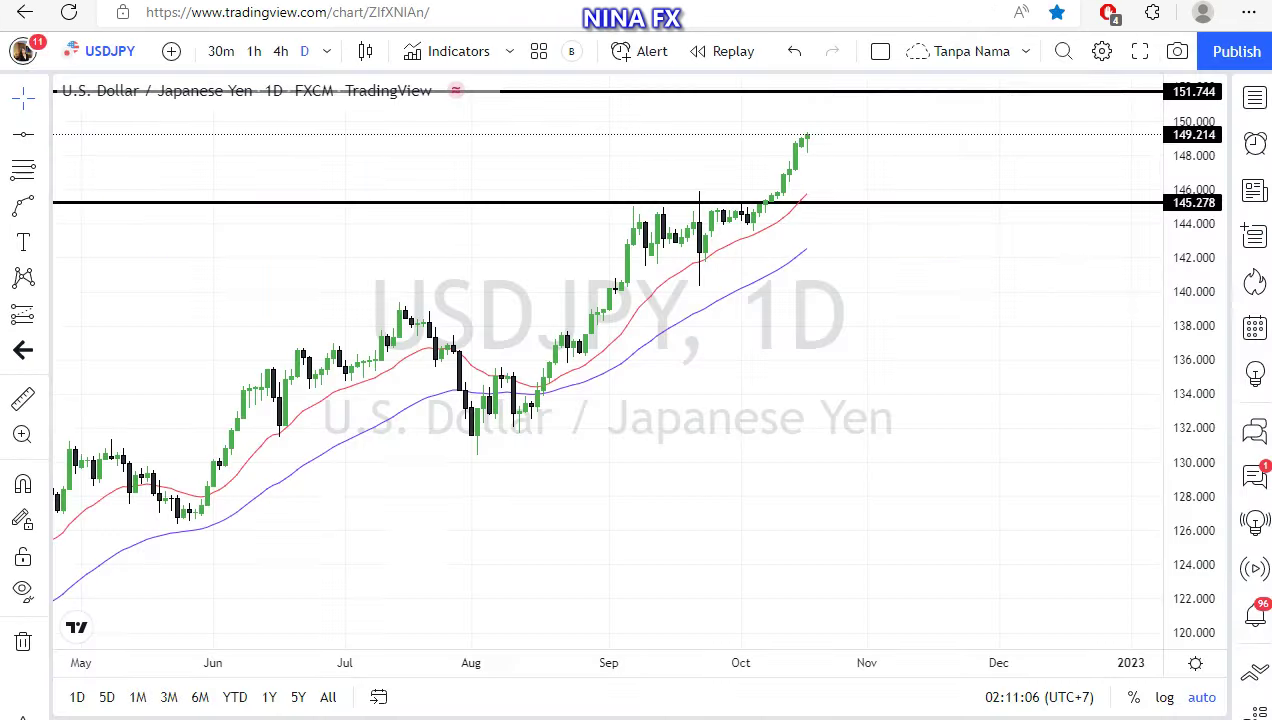
- Pan the chart and compress the price scale until the 155.016 resistance line shows at the top
left_click_drag(817, 335, 815, 378)
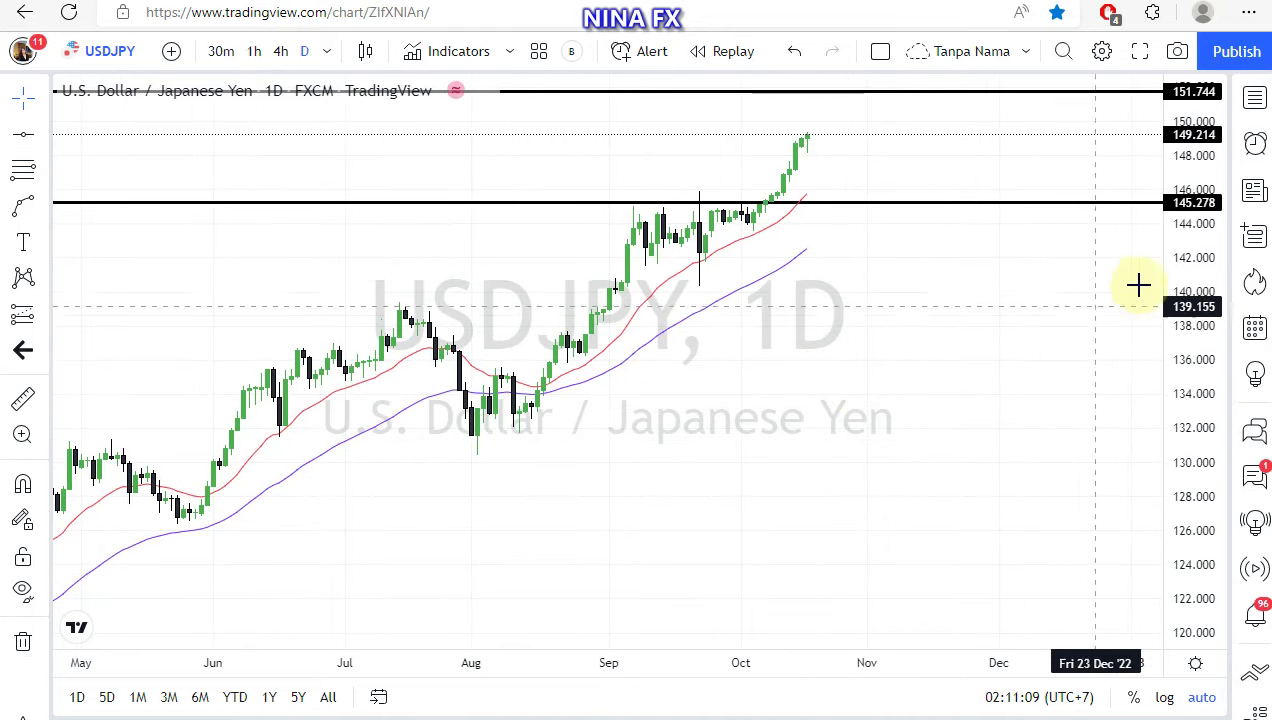
left_click_drag(1184, 283, 1180, 345)
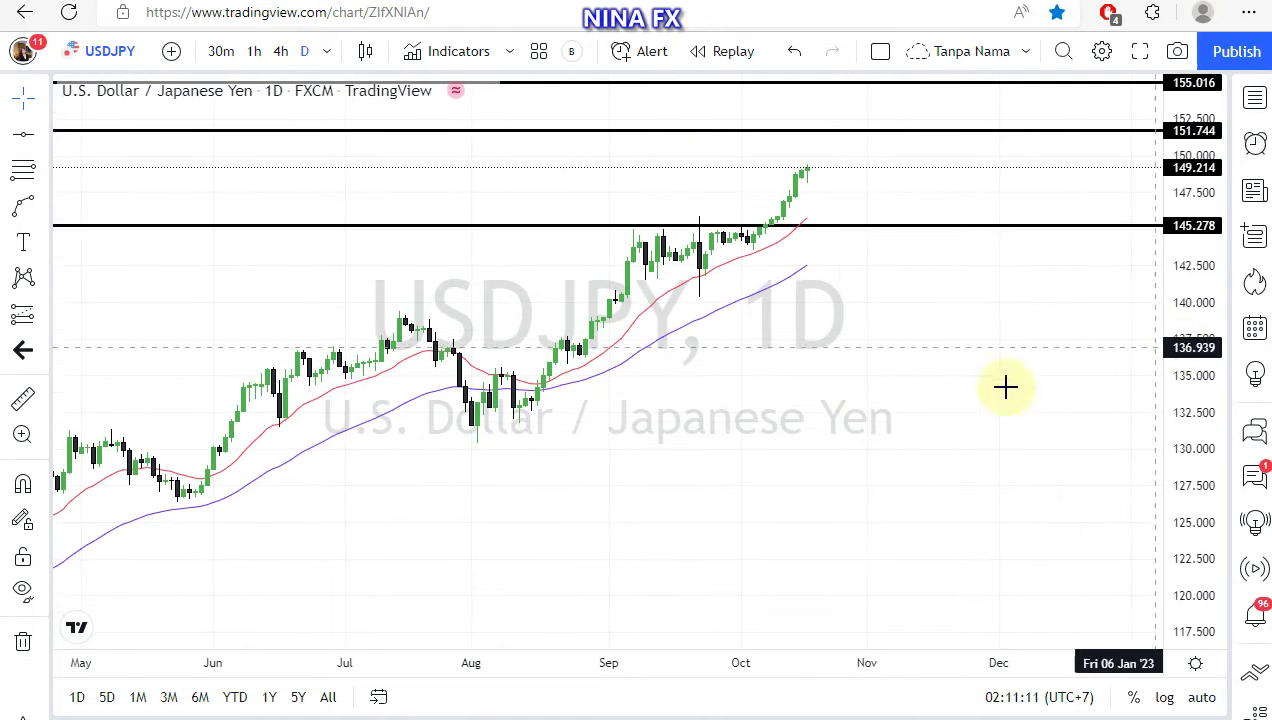
left_click_drag(960, 400, 931, 409)
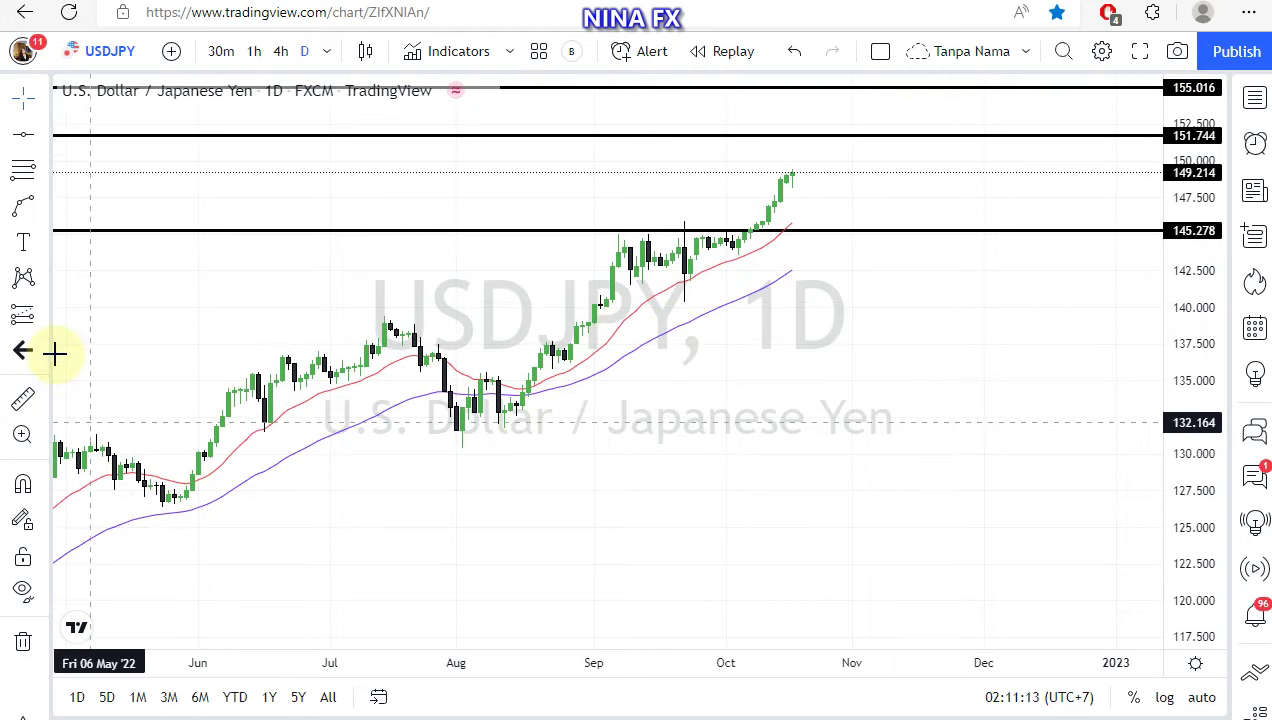
left_click(23, 205)
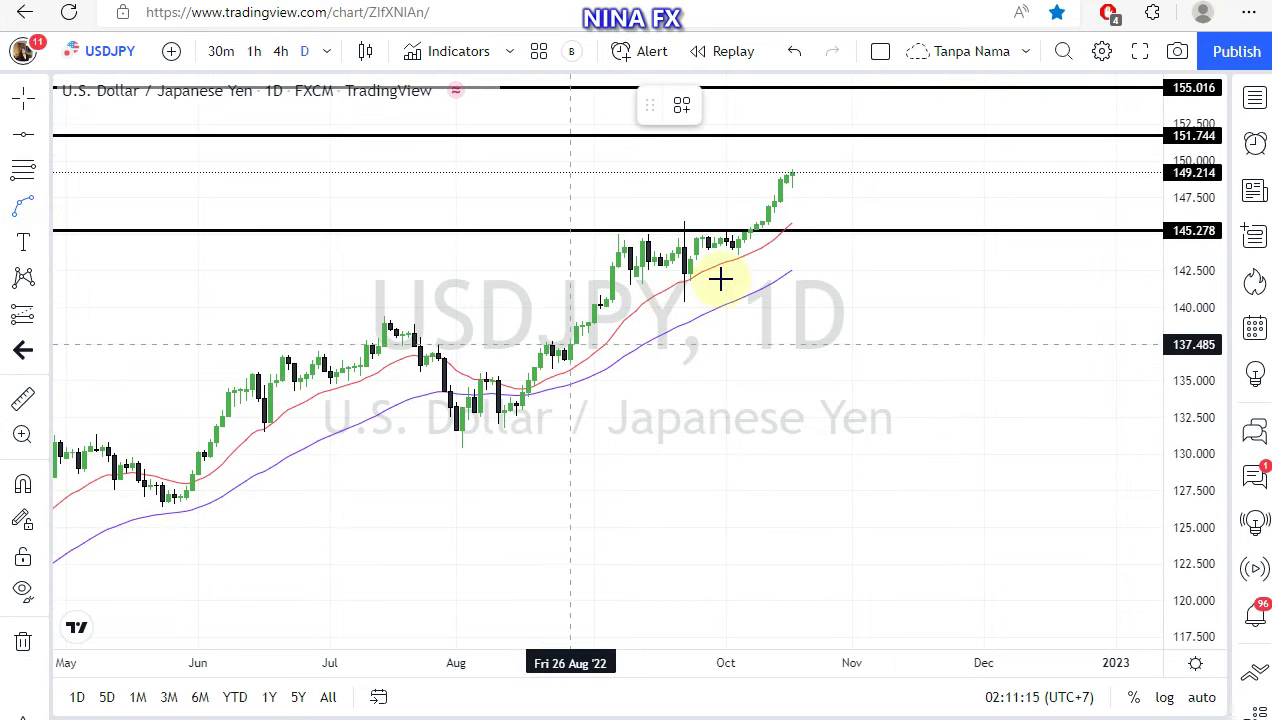
- Draw a curve from just past the latest candle to 155.016, bent down to the 145.278 support
left_click(821, 165)
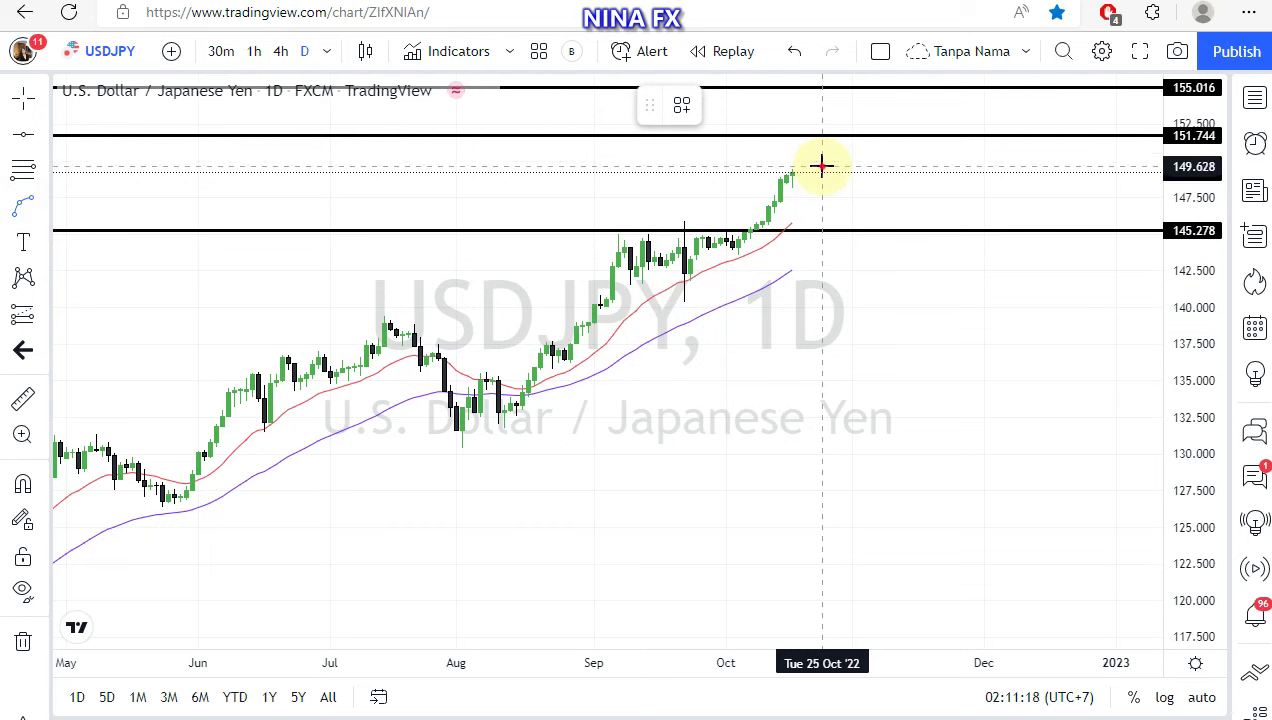
left_click(995, 79)
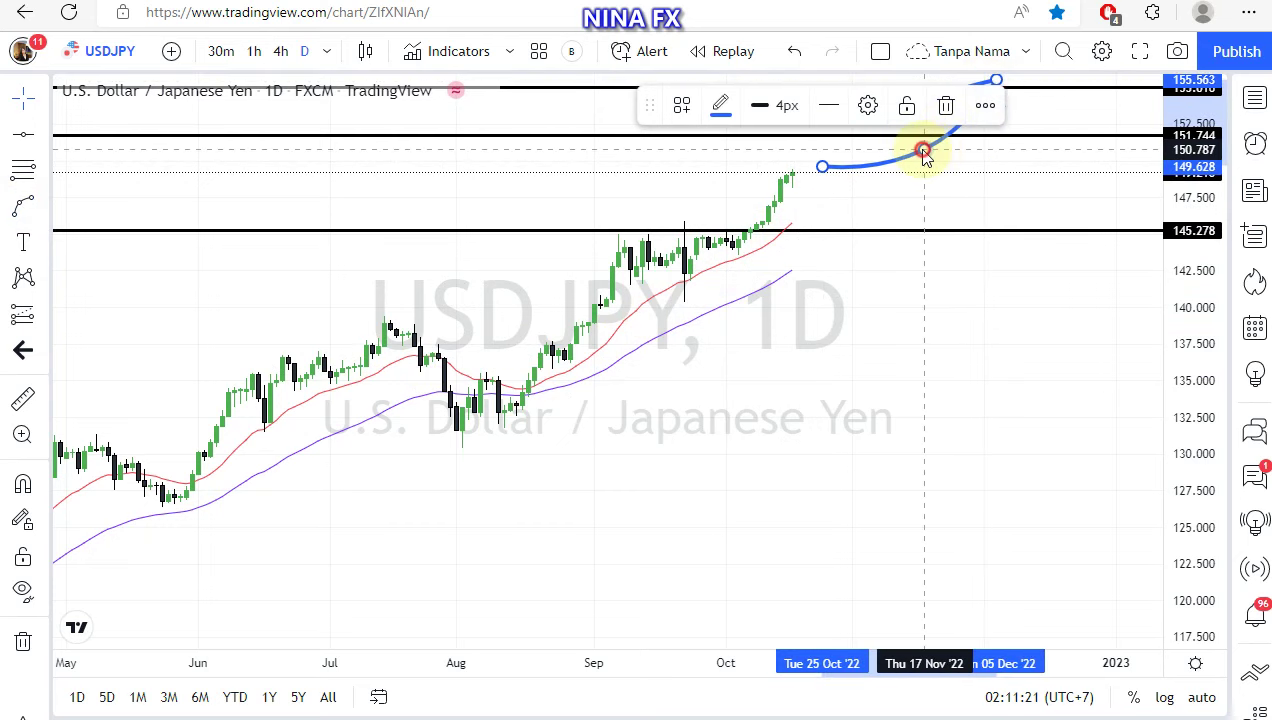
left_click_drag(922, 150, 910, 238)
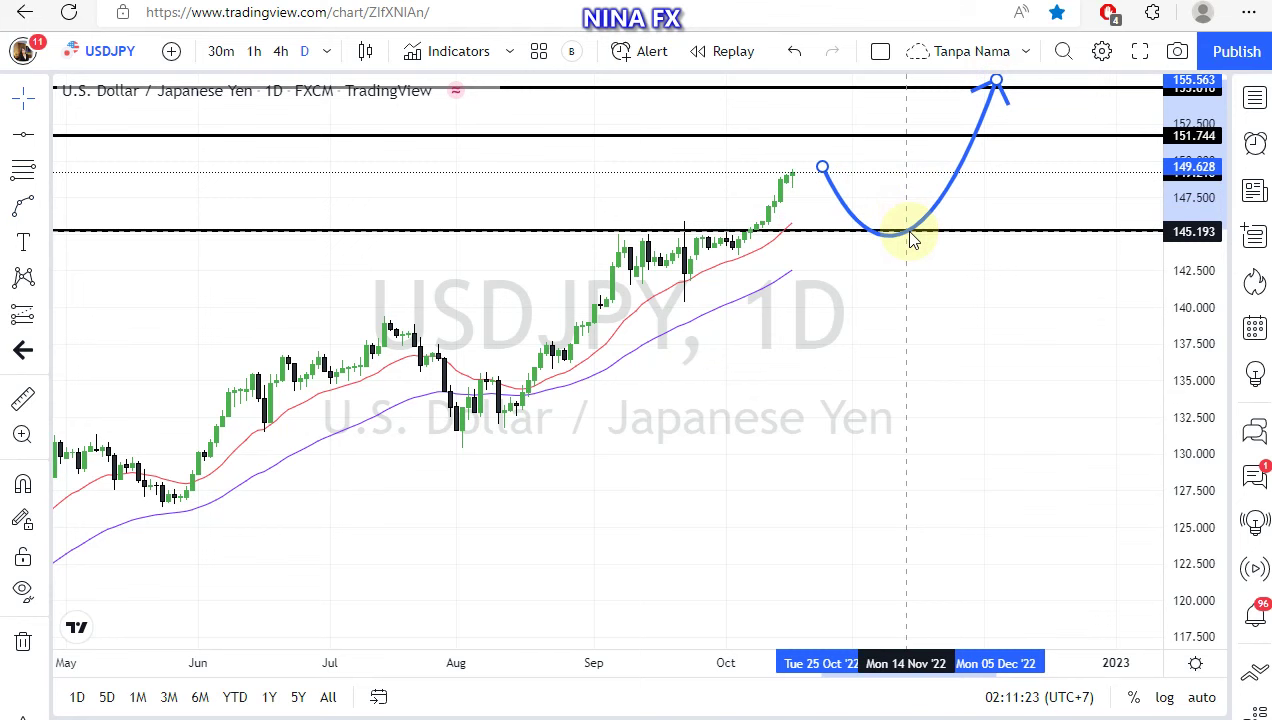
left_click(897, 324)
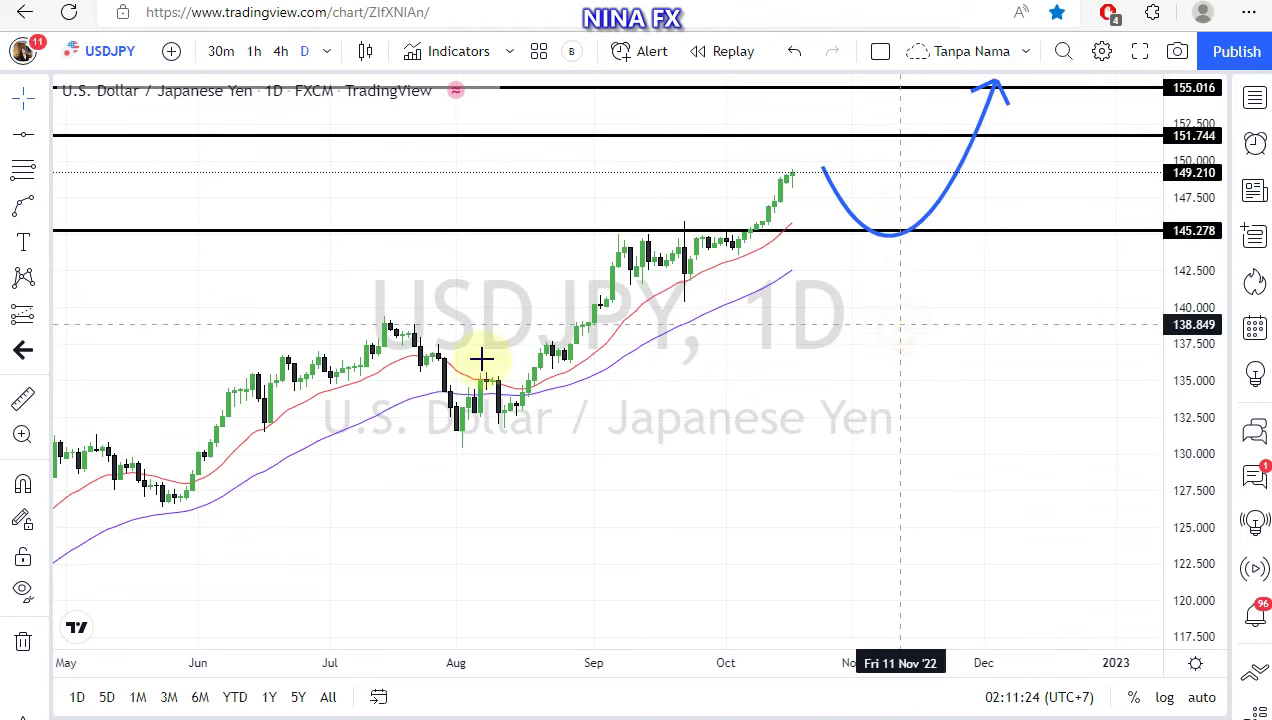
- Place a label reading 'USDJPY (D1) Buy 145.200 Tp 155.000' below the candles, nudged up-left
left_click(24, 240)
left_click(351, 519)
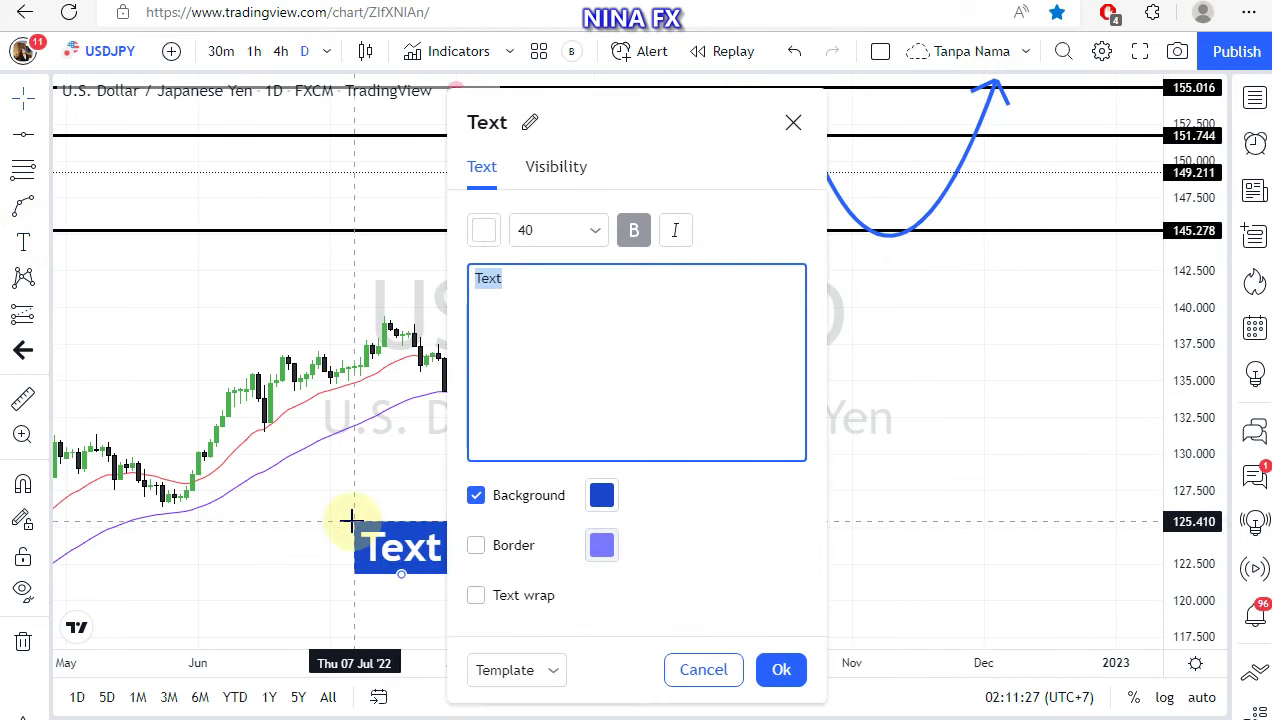
type("USDJPY ")
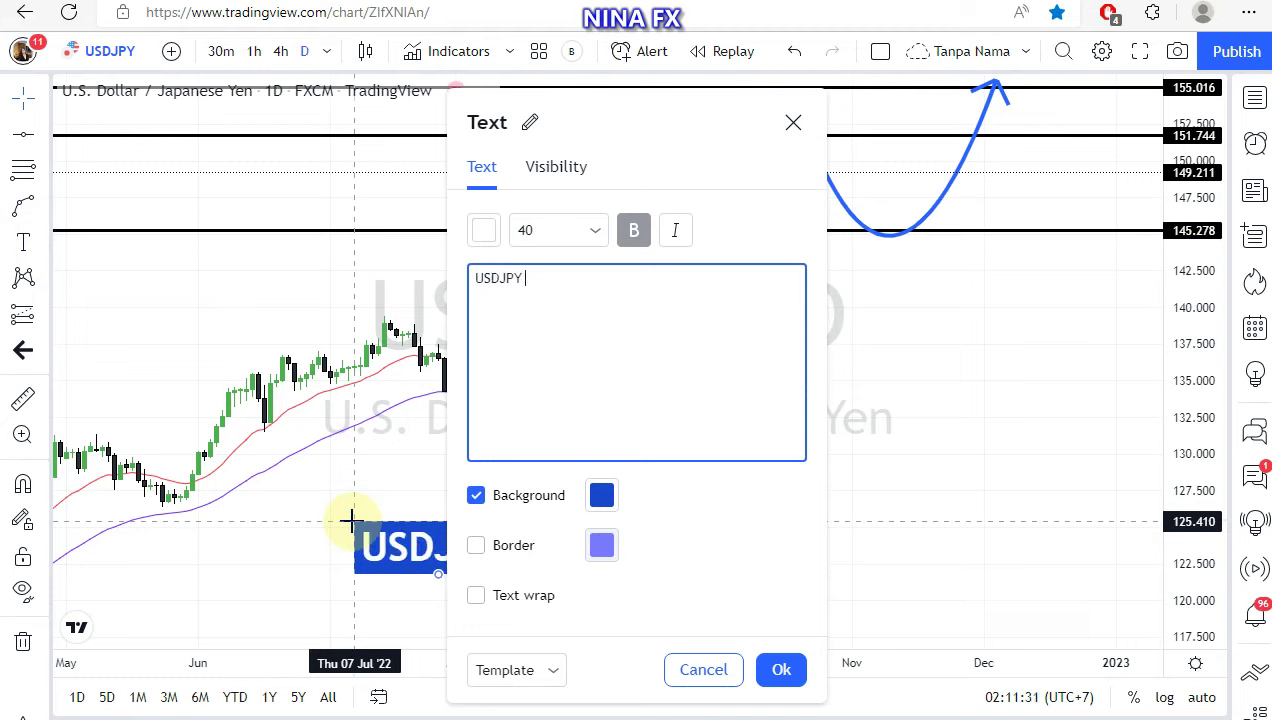
type("(D1) Buy 1")
type("45.2")
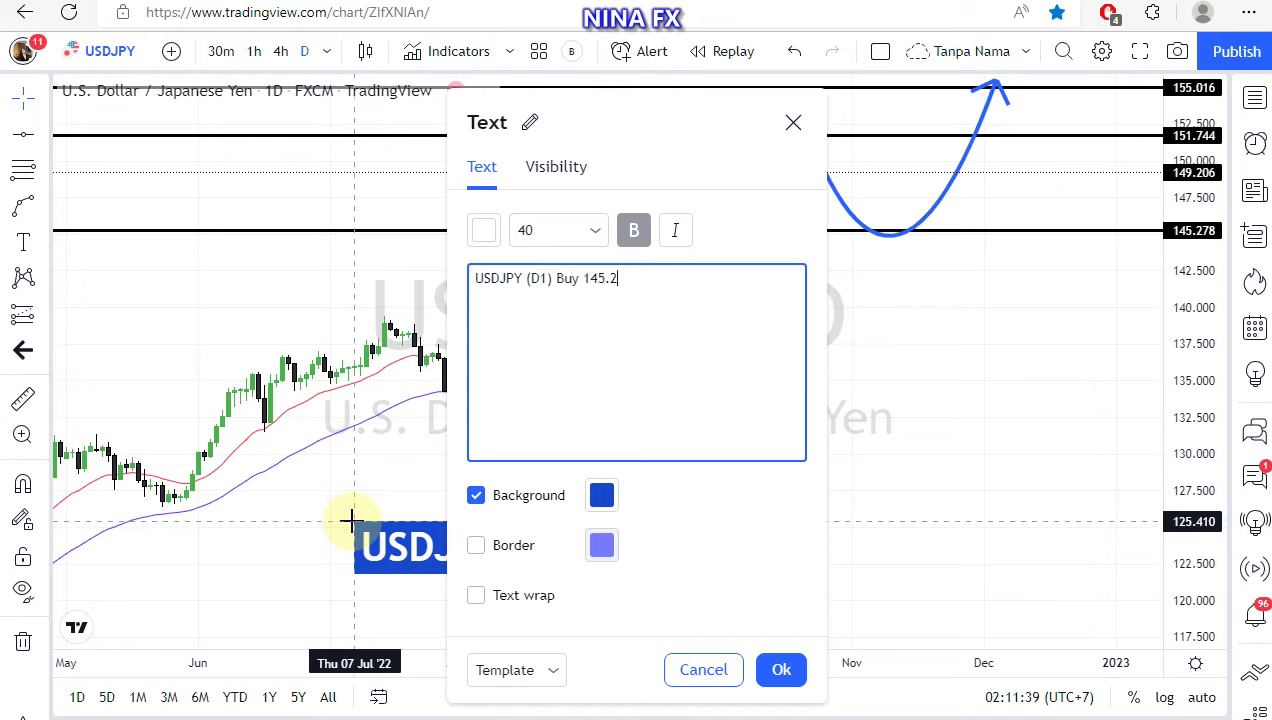
type("00 Tp")
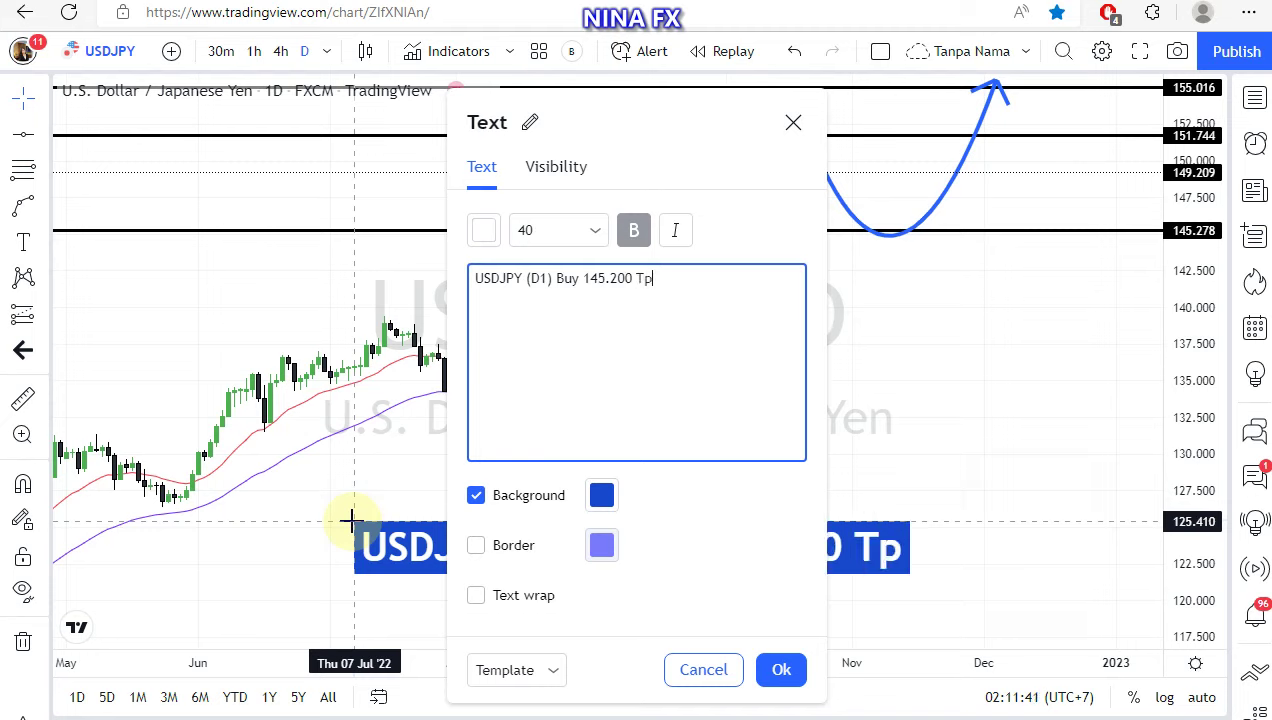
type(" 1")
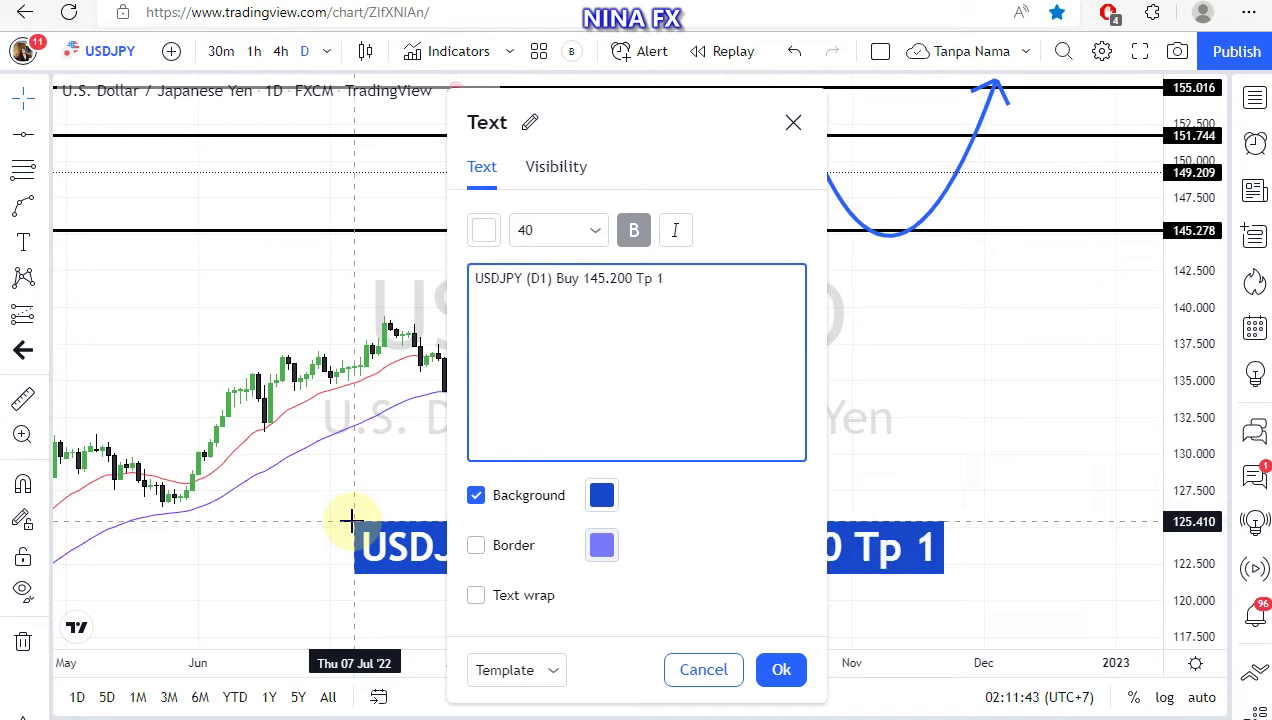
type("55.000")
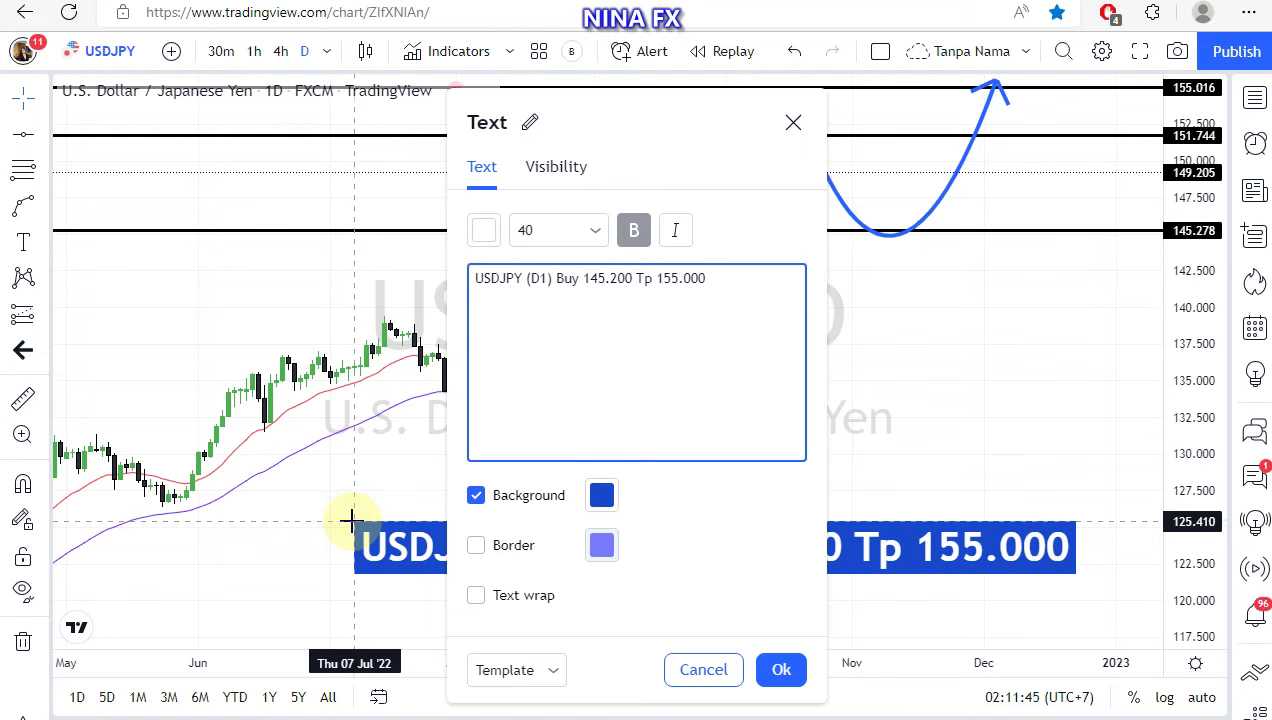
left_click(354, 509)
left_click_drag(397, 528, 343, 505)
left_click(290, 449)
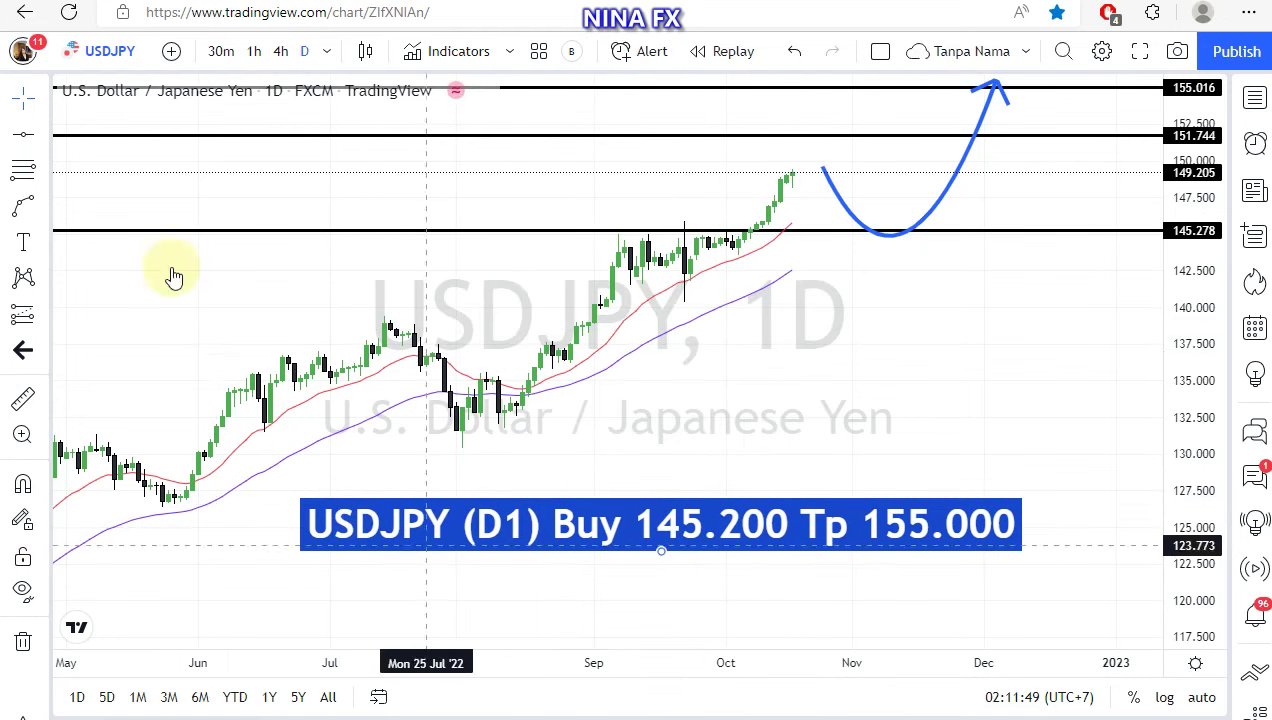